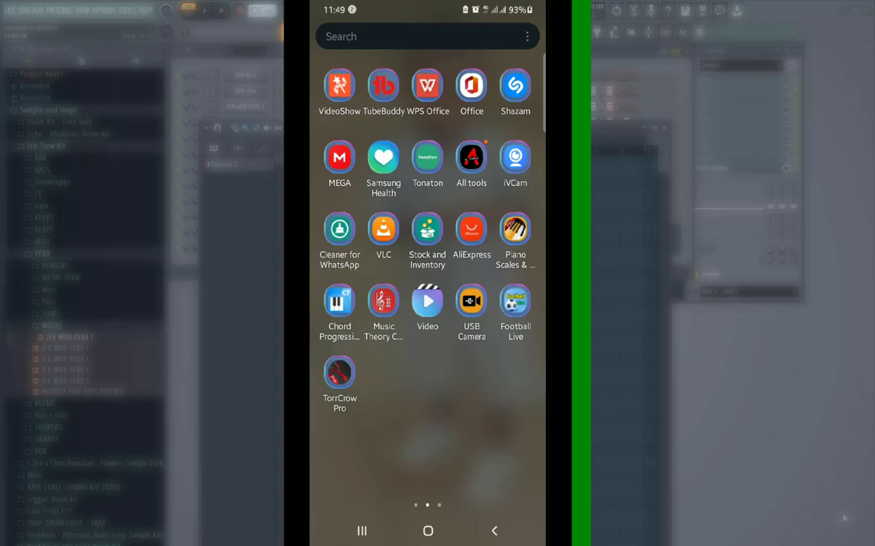
# Search the Play Store on the phone for "midi controller".
pyautogui.moveTo(387, 447); pyautogui.dragTo(500, 452)
pyautogui.click(513, 87)
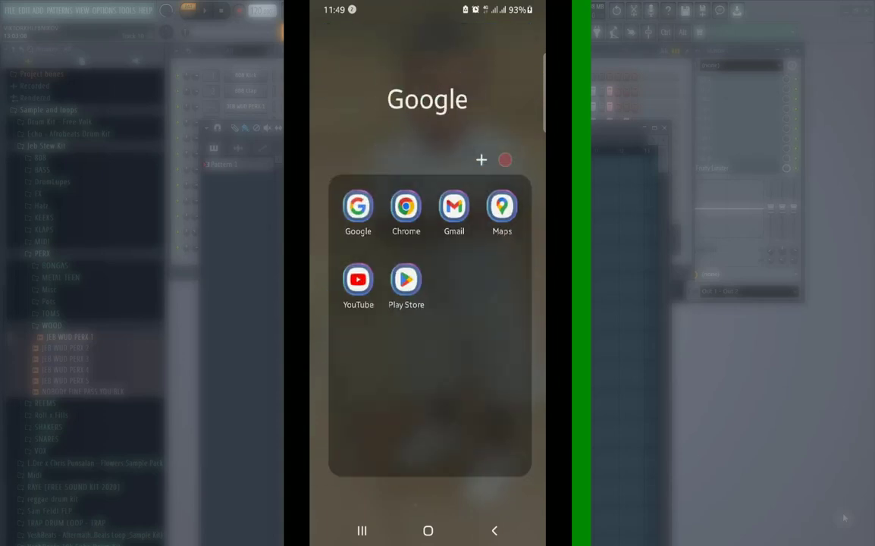
pyautogui.click(406, 279)
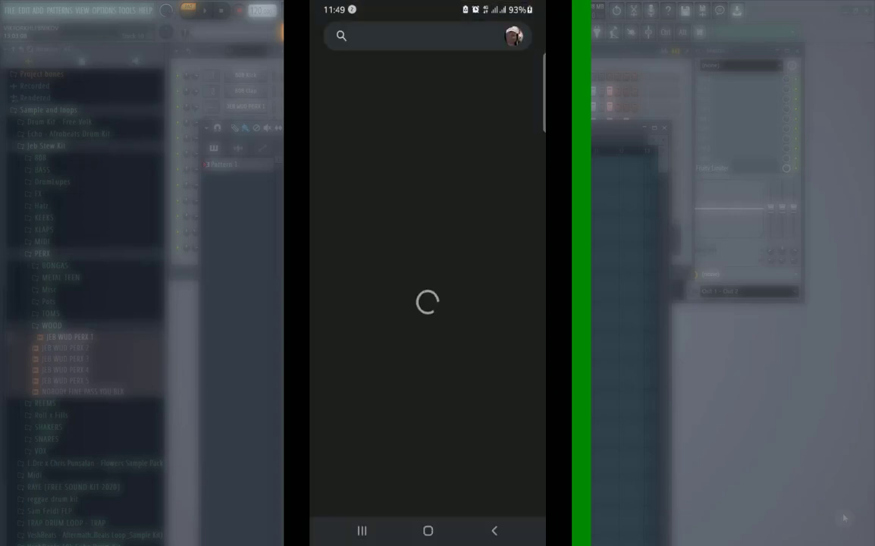
pyautogui.click(434, 33)
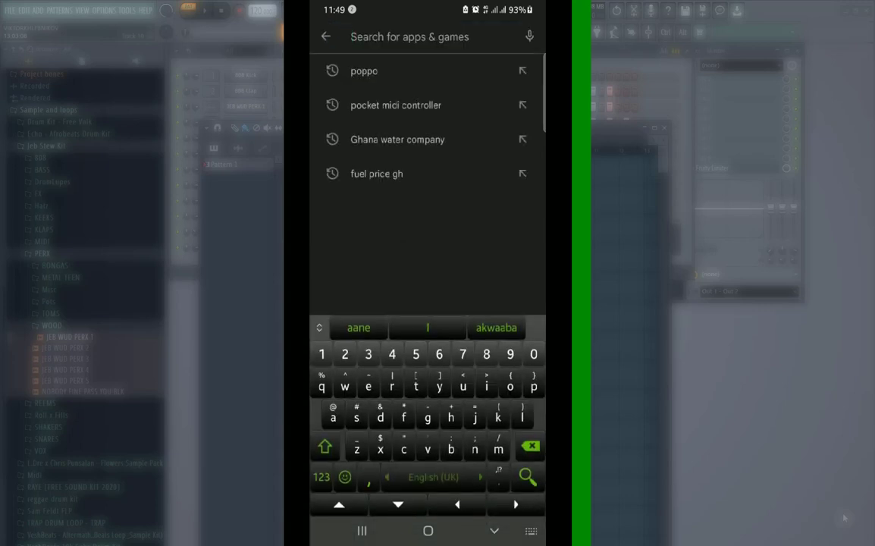
pyautogui.write('mid')
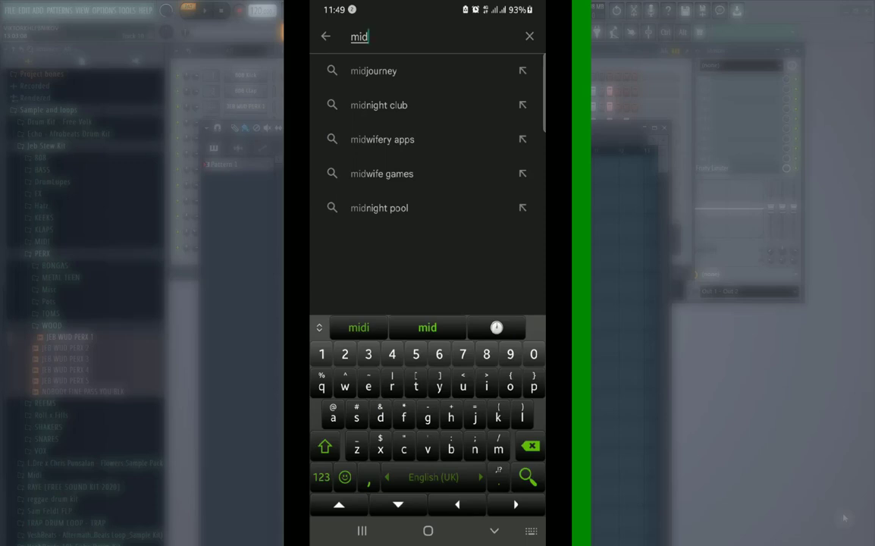
pyautogui.write('i c')
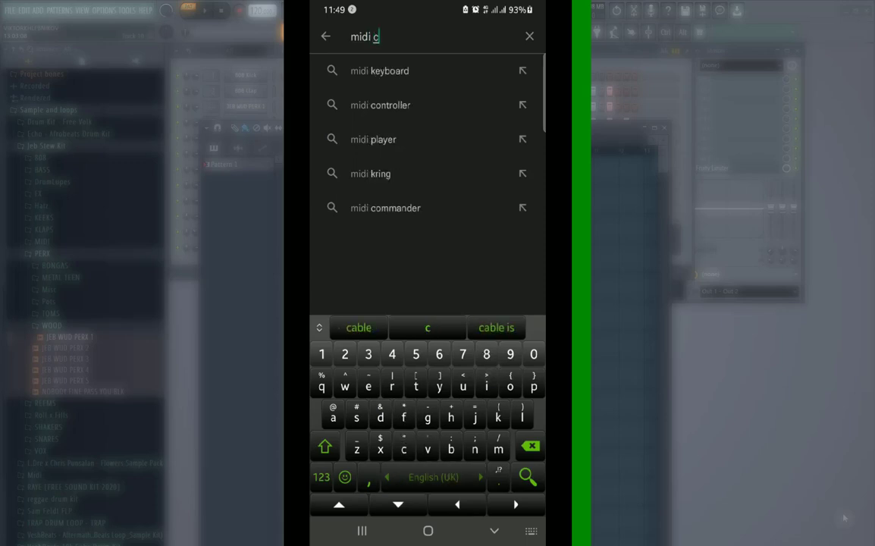
pyautogui.click(445, 76)
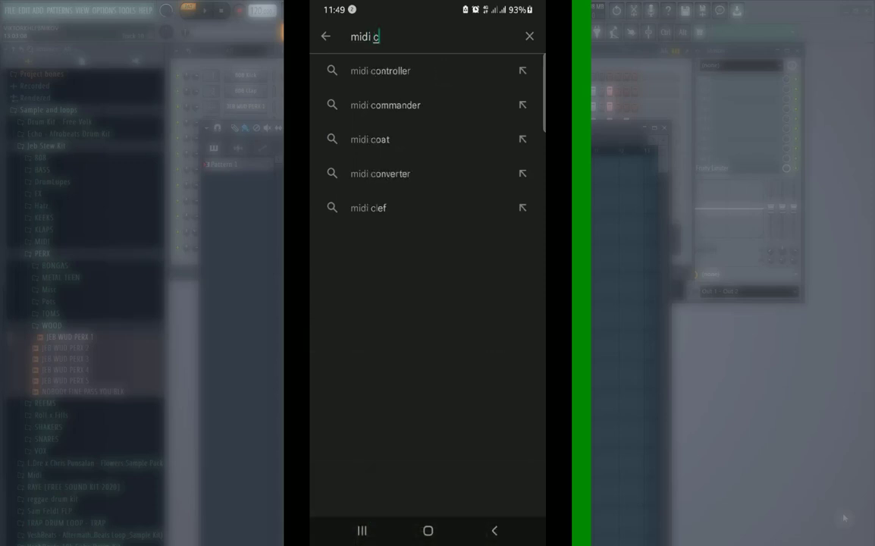
pyautogui.click(430, 70)
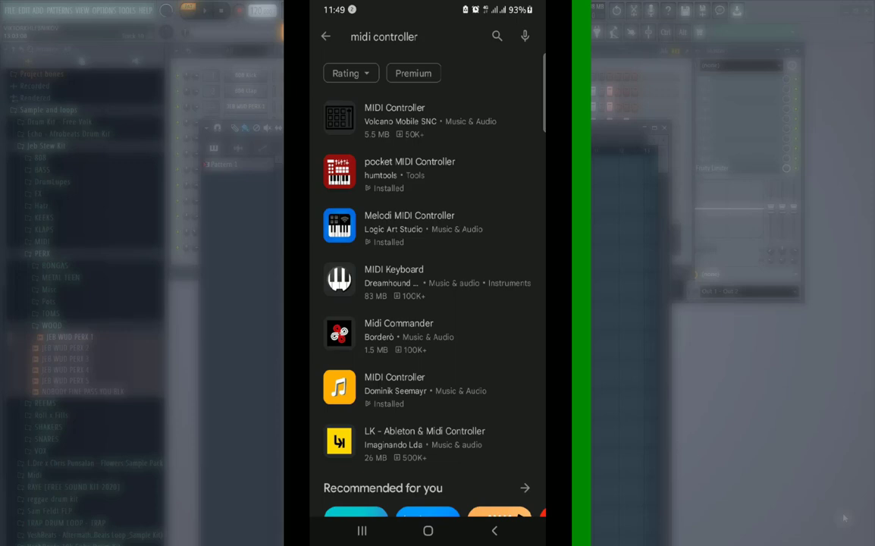
# View the store pages of pocket MIDI Controller and Melodi MIDI Controller, returning to the search results.
pyautogui.moveTo(487, 174); pyautogui.dragTo(499, 129)
pyautogui.click(490, 138)
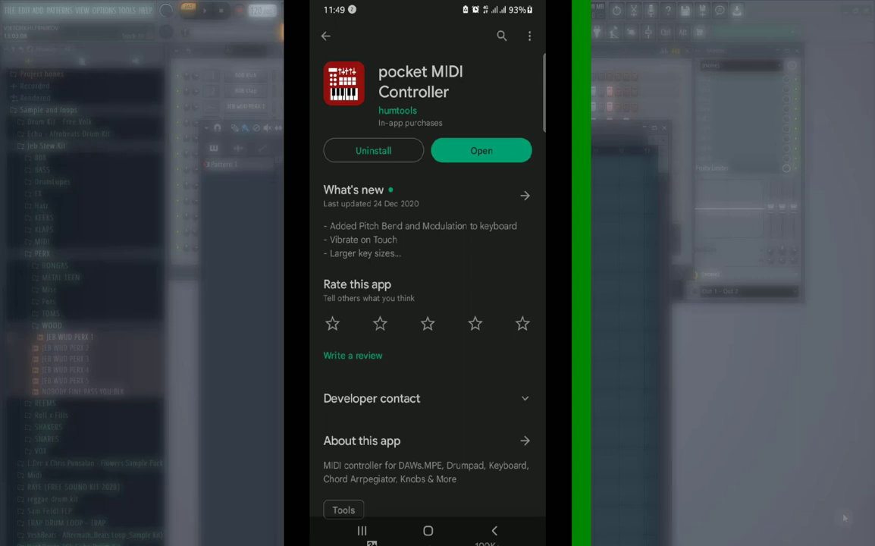
pyautogui.click(325, 35)
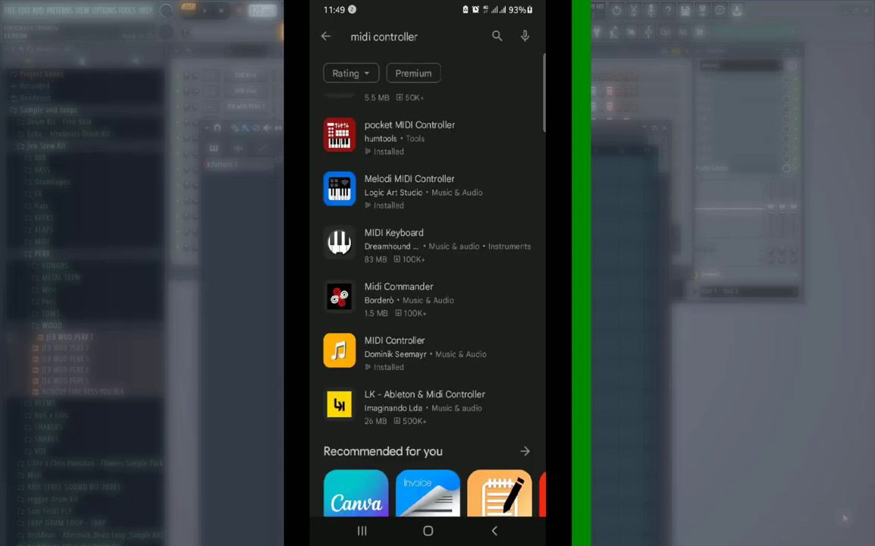
pyautogui.click(410, 189)
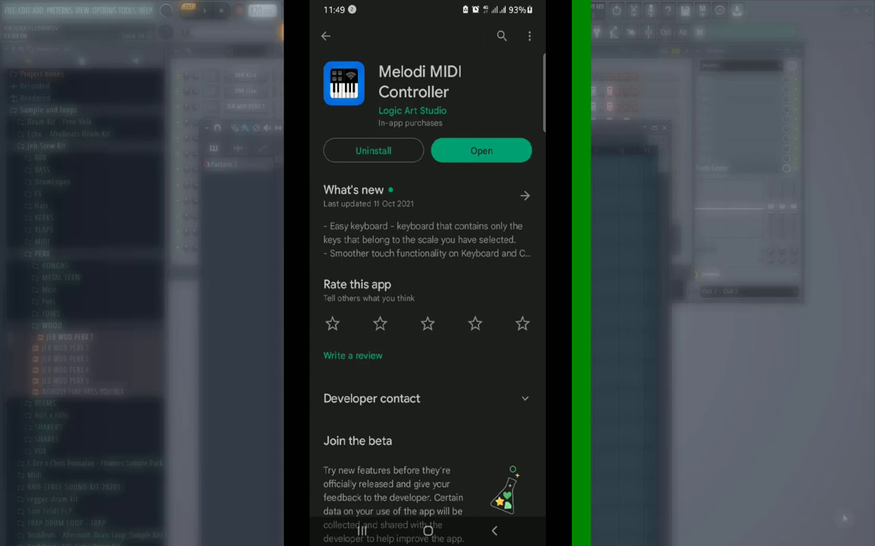
pyautogui.click(325, 35)
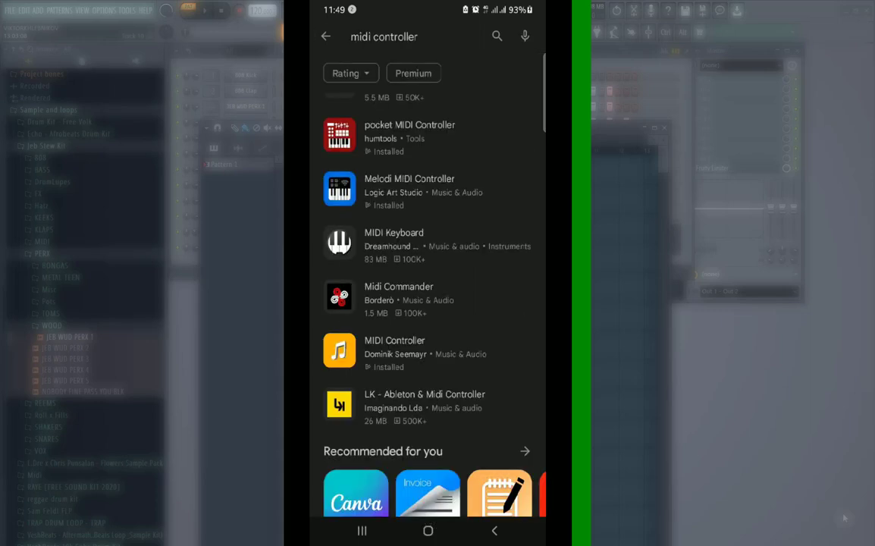
# Leave the Play Store and set the phone's USB connection to be used for MIDI.
pyautogui.click(428, 531)
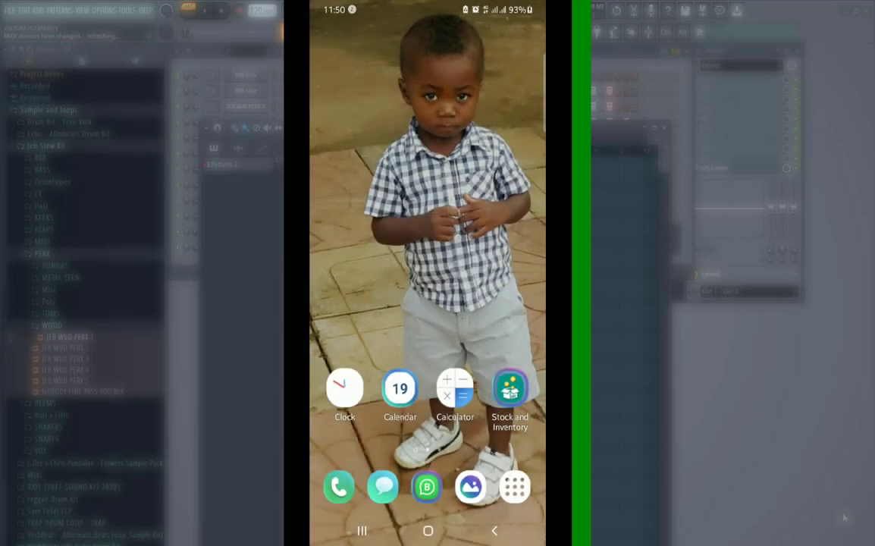
pyautogui.moveTo(509, 3); pyautogui.dragTo(480, 334)
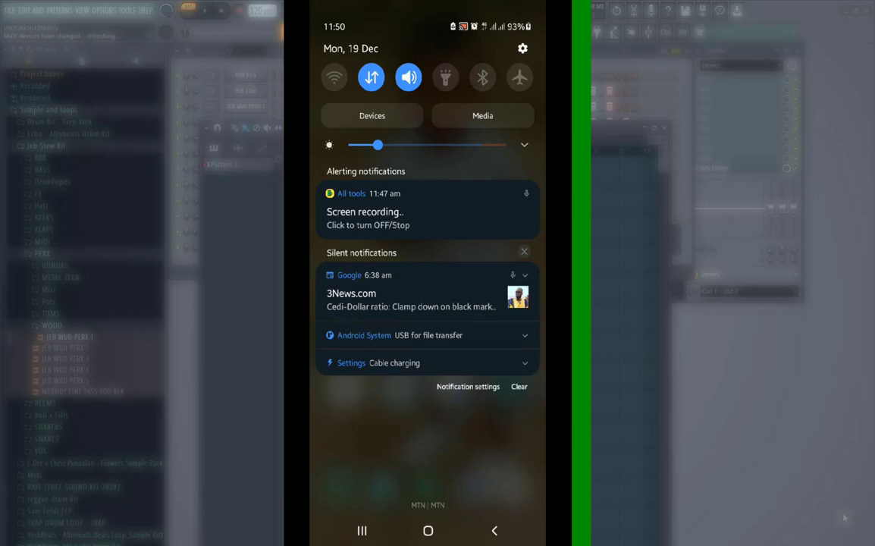
pyautogui.click(458, 333)
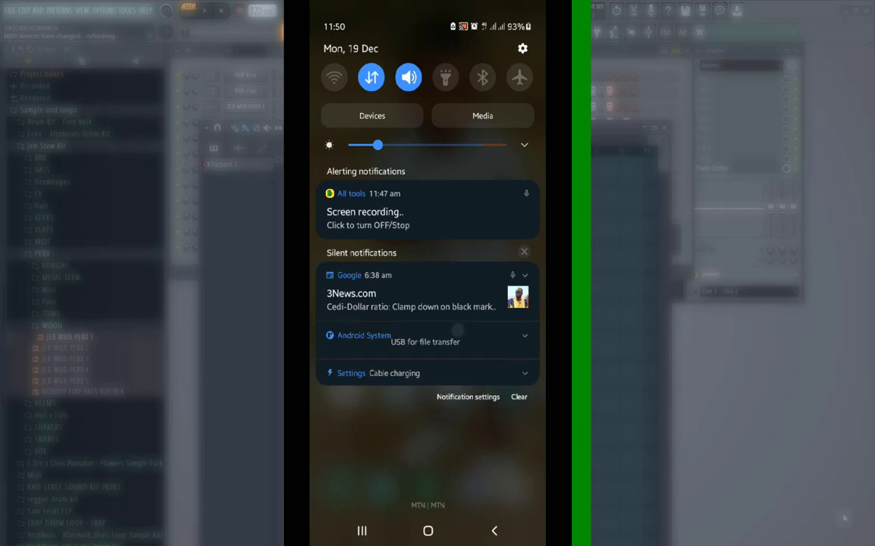
pyautogui.click(428, 363)
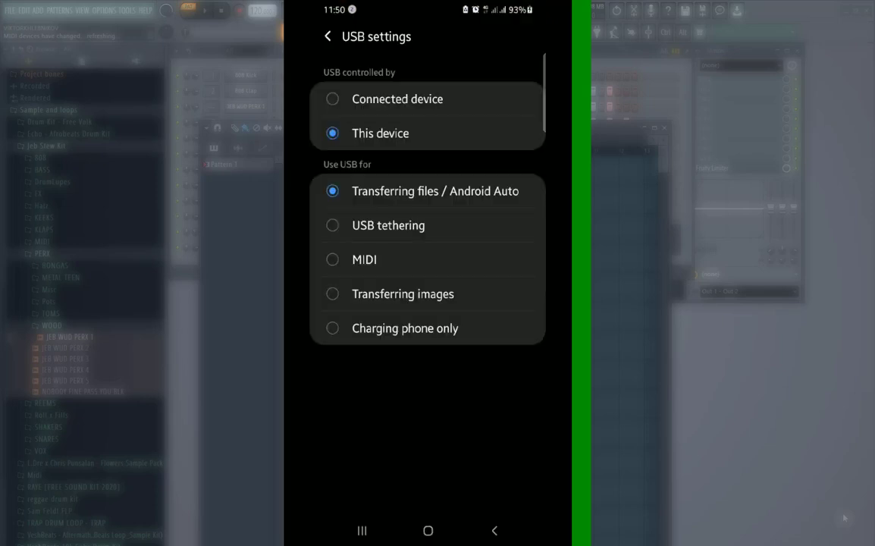
pyautogui.click(364, 259)
pyautogui.click(494, 531)
# Open the phone's app list and look through its pages of installed apps.
pyautogui.moveTo(364, 342); pyautogui.dragTo(485, 342)
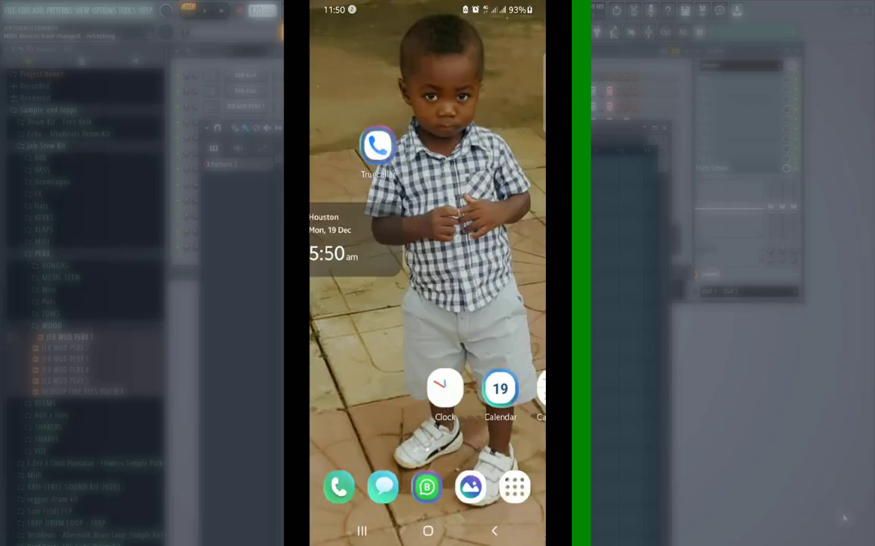
pyautogui.click(515, 487)
pyautogui.moveTo(518, 408); pyautogui.dragTo(379, 408)
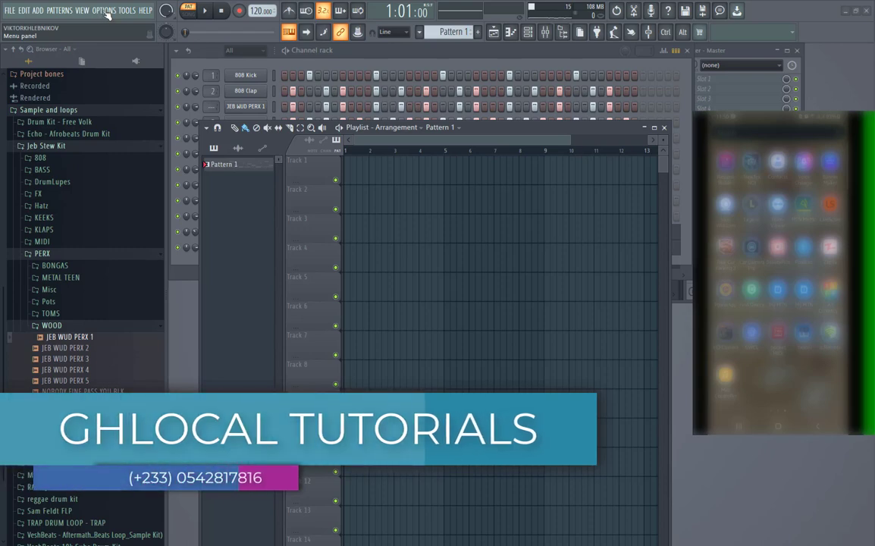
# In FL Studio's MIDI settings, enable input from the MIDI function device and close the settings.
pyautogui.click(105, 11)
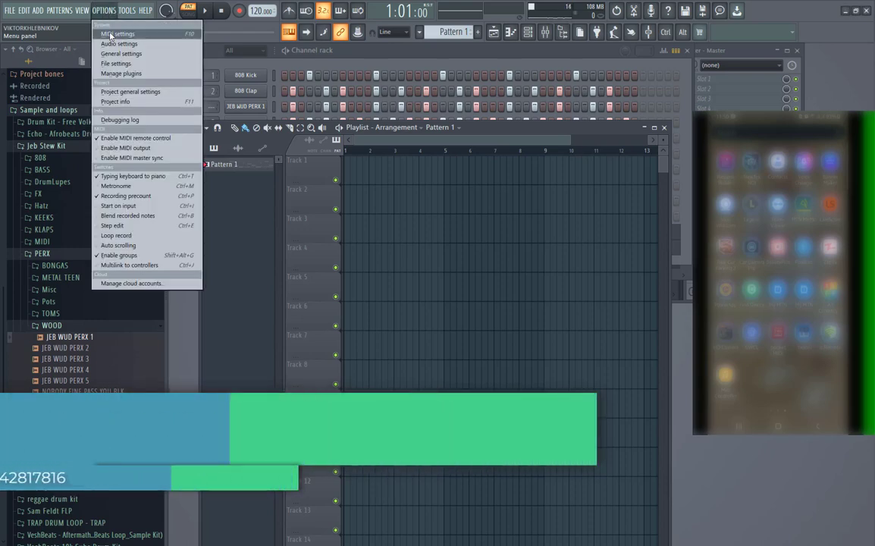
pyautogui.click(119, 35)
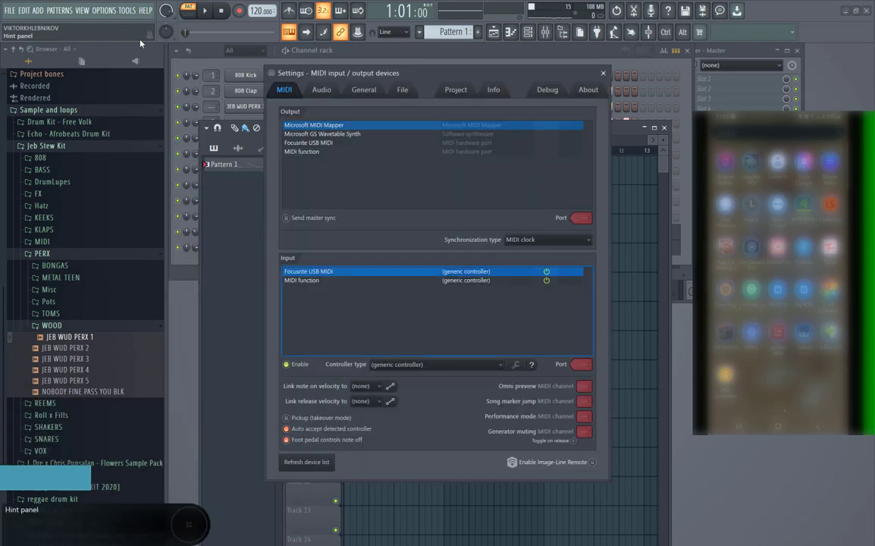
pyautogui.click(302, 281)
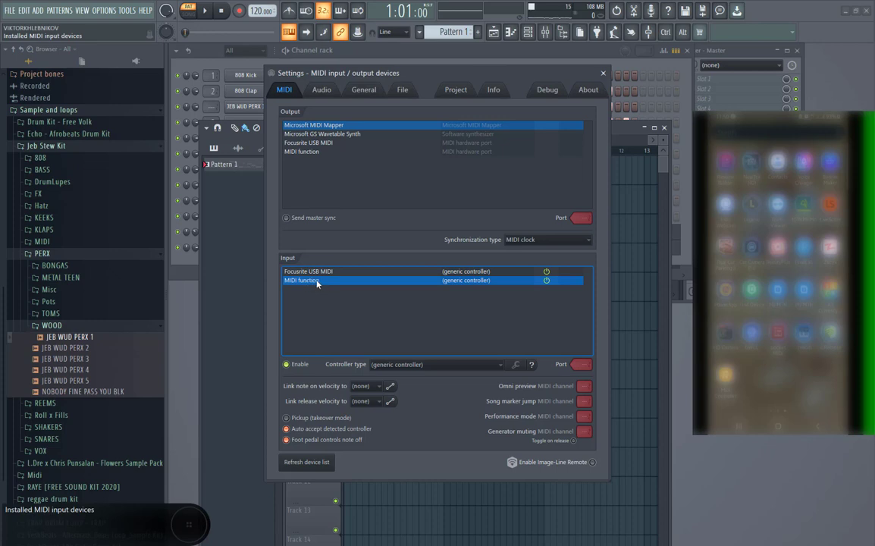
pyautogui.click(288, 365)
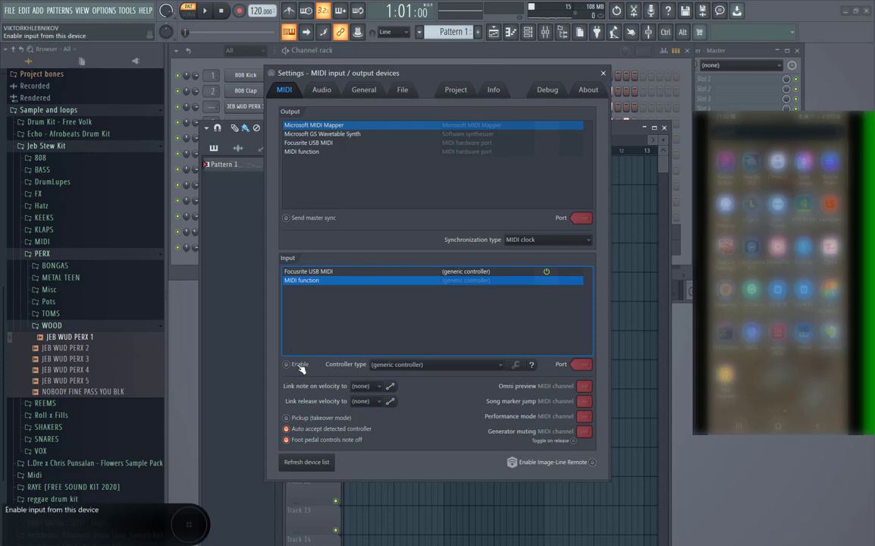
pyautogui.click(297, 363)
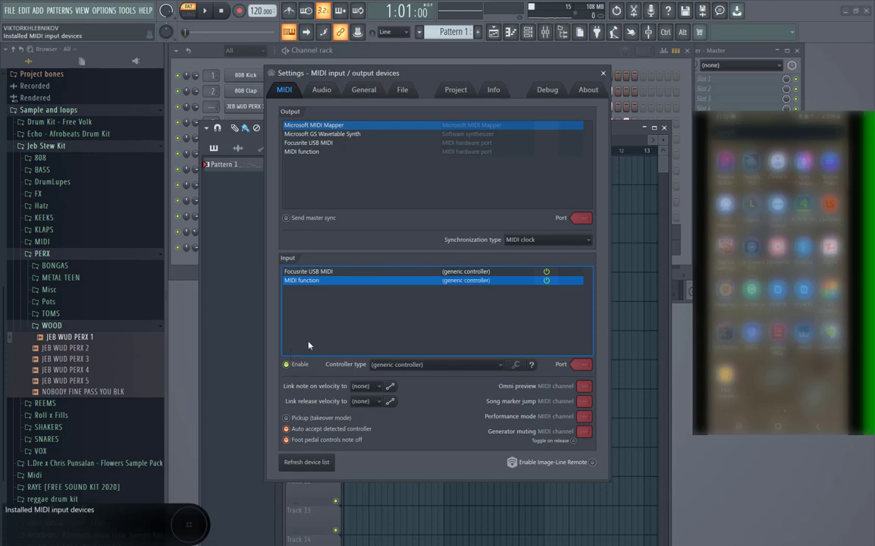
pyautogui.click(603, 73)
# Select the Purity #3 channel in the channel rack and switch to the empty Pattern 2.
pyautogui.click(401, 48)
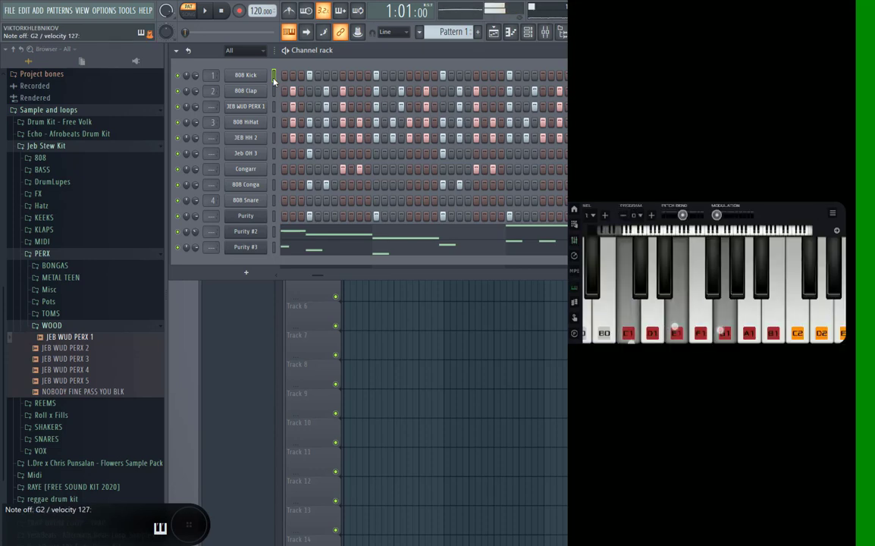
pyautogui.click(276, 251)
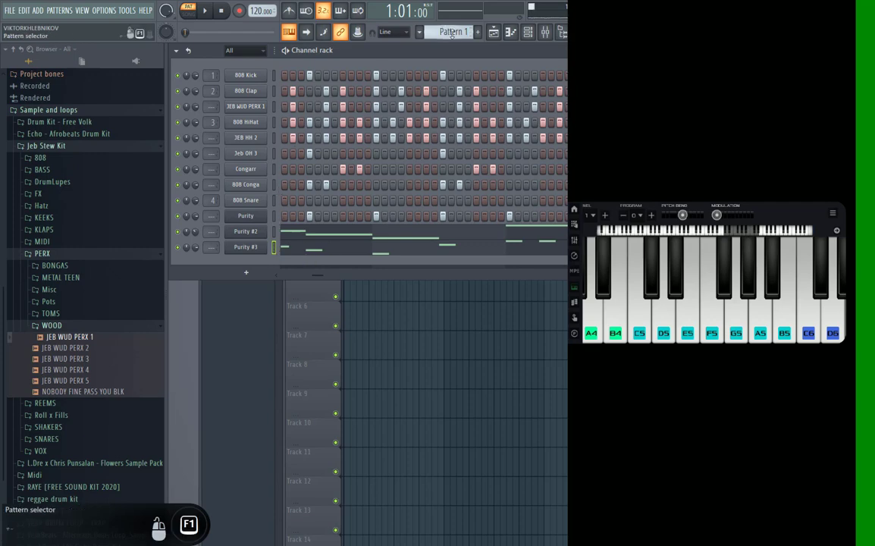
pyautogui.scroll(-1, 452, 34)
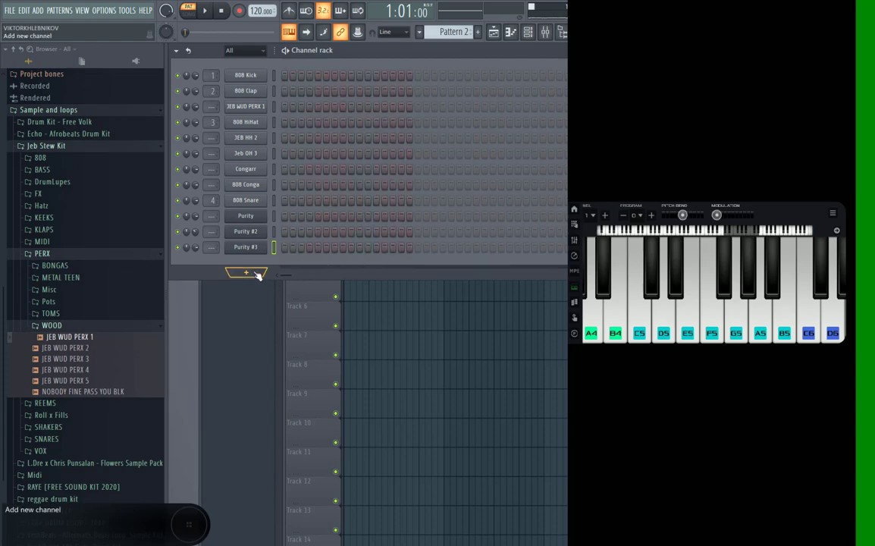
# Record notes and automation played on the phone's keyboard into the Purity #3 channel of Pattern 2.
pyautogui.click(240, 12)
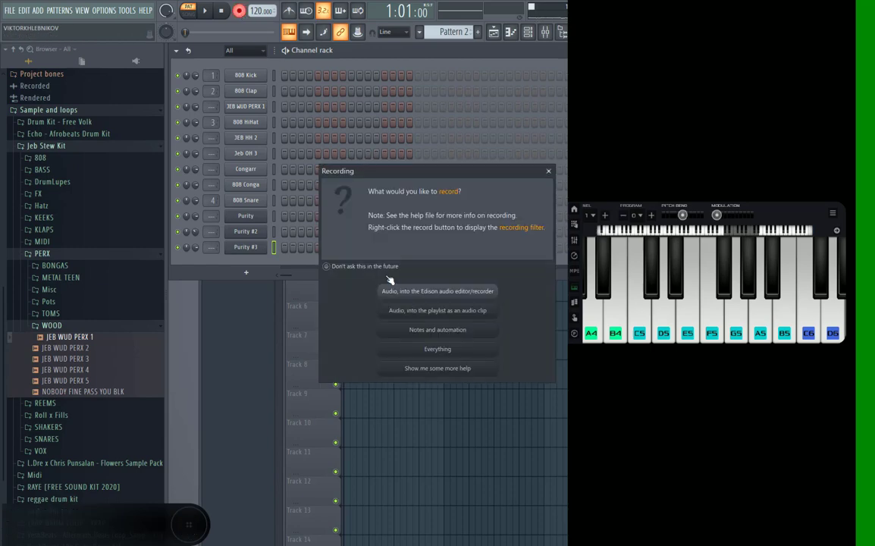
pyautogui.click(427, 331)
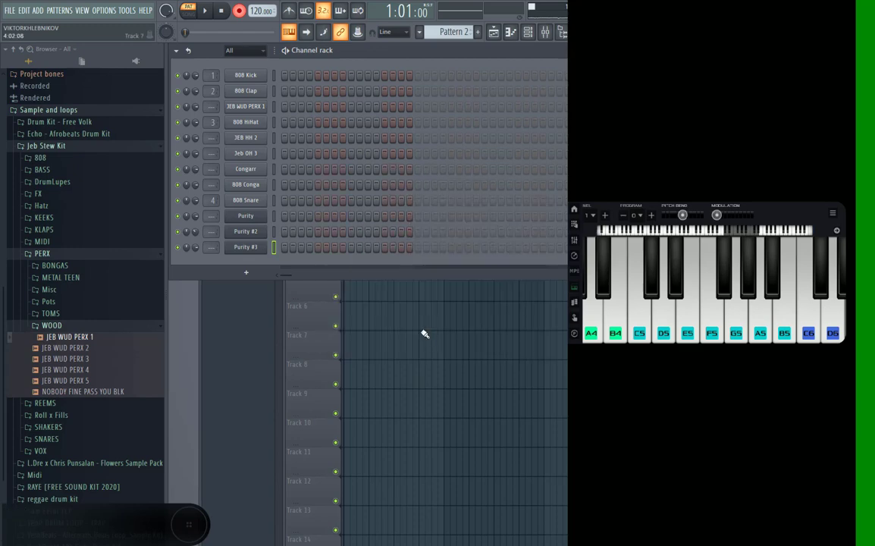
pyautogui.press('space')
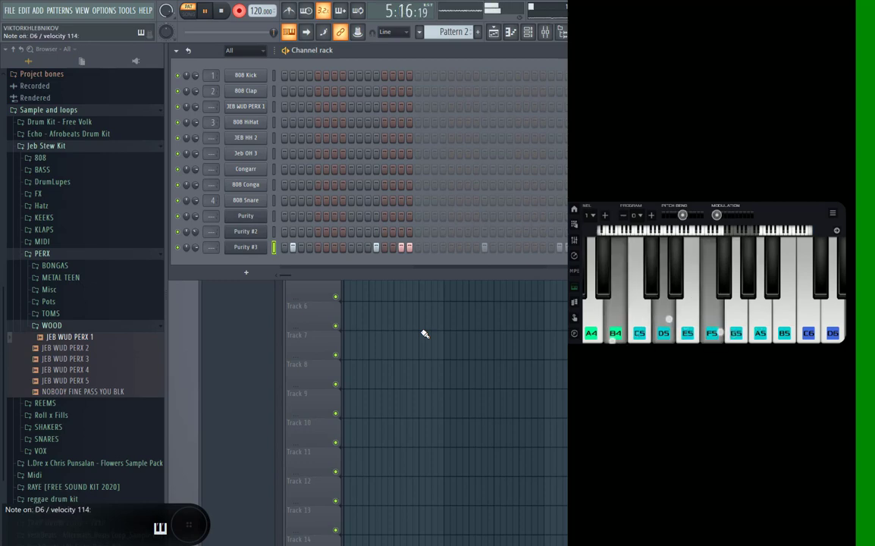
pyautogui.press('space')
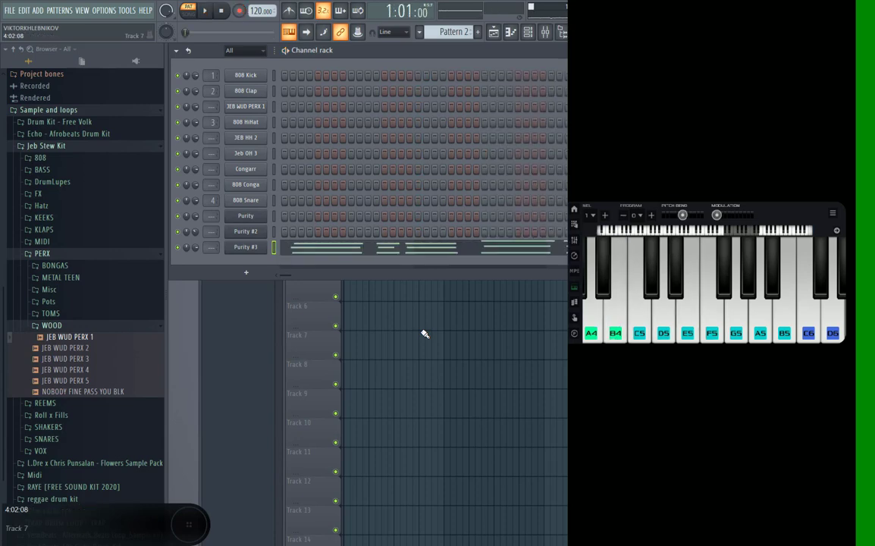
# Open the Purity #3 piano roll and examine the recorded chords.
pyautogui.click(383, 247)
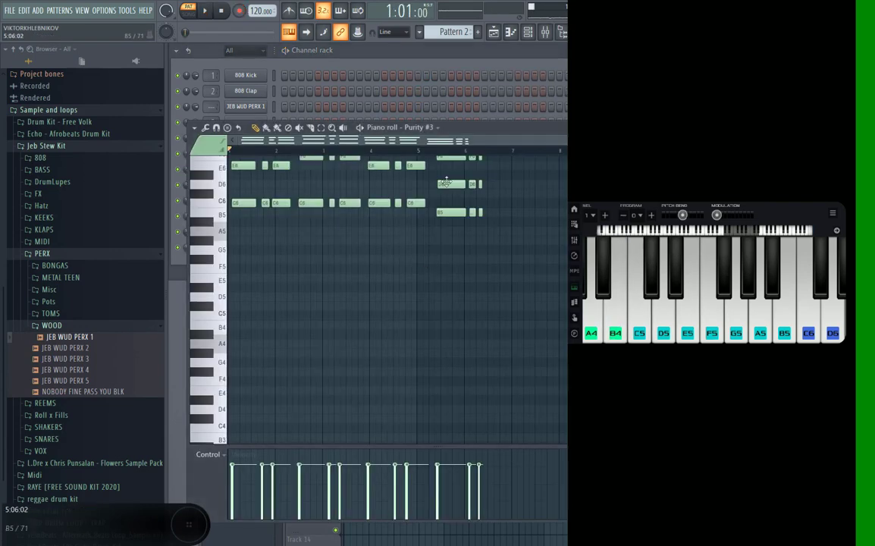
pyautogui.scroll(4, 531, 214)
pyautogui.scroll(-2, 531, 214)
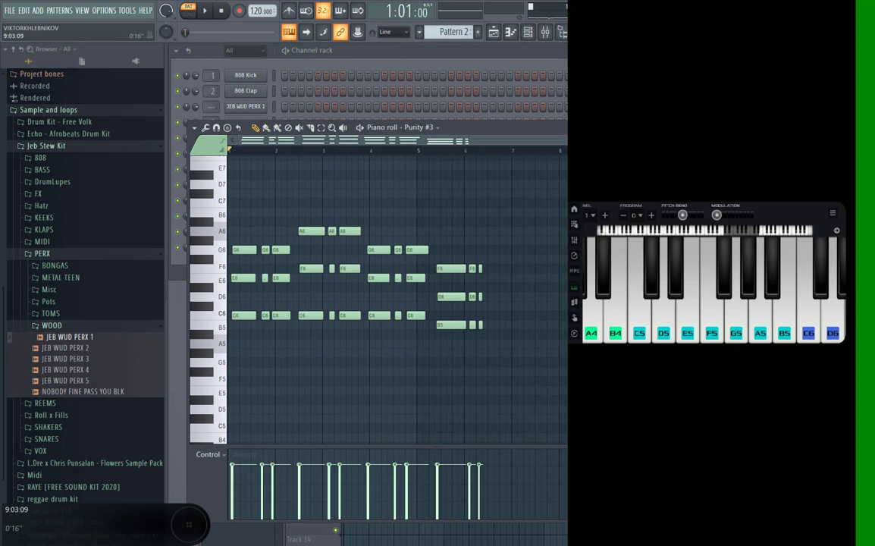
pyautogui.scroll(3, 398, 299)
pyautogui.scroll(-2, 398, 300)
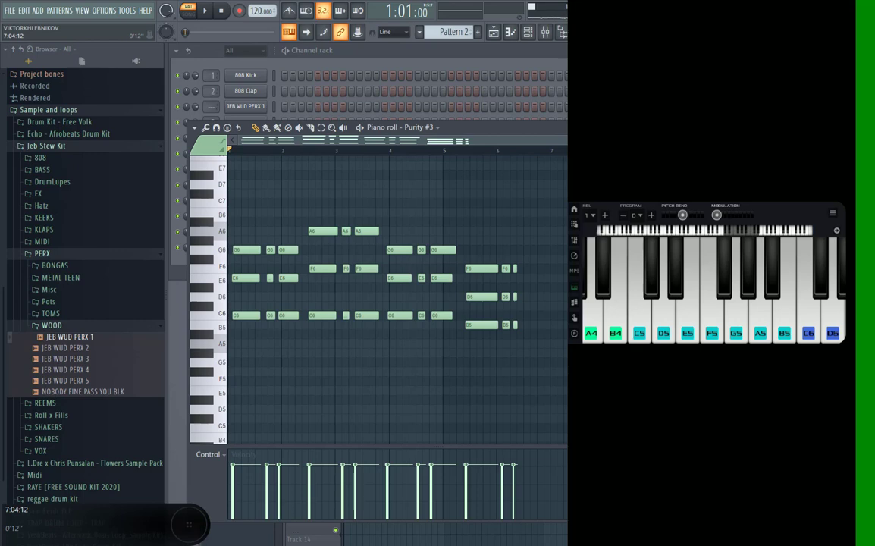
# Switch the phone controller from the keyboard to the drum pads and close the piano roll.
pyautogui.click(576, 225)
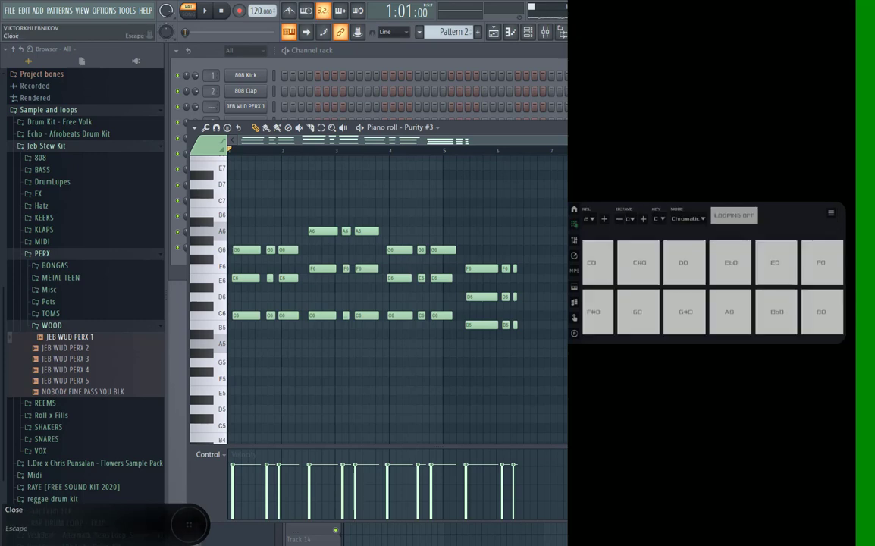
pyautogui.click(863, 127)
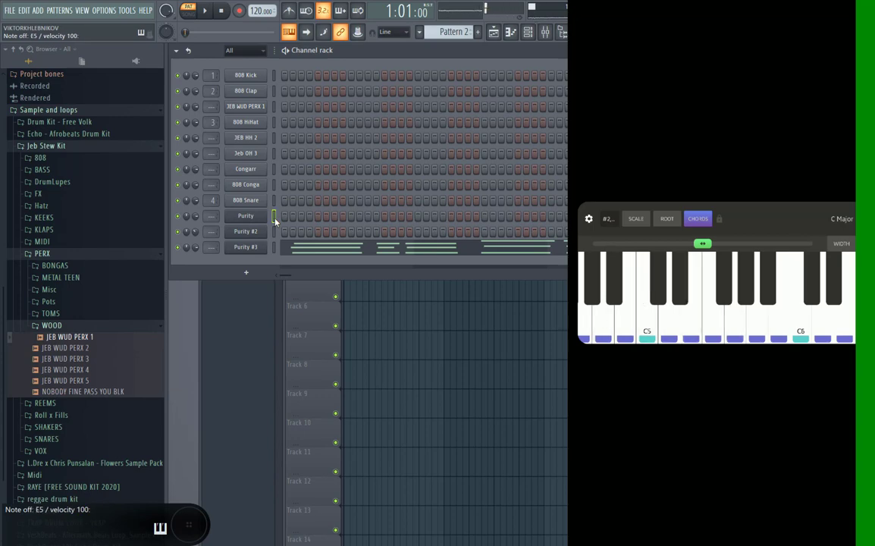
pyautogui.click(241, 11)
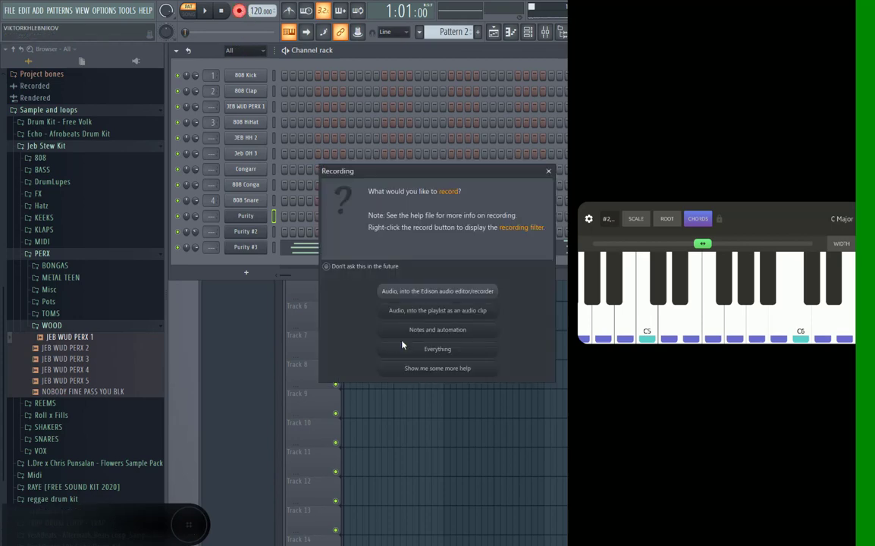
pyautogui.click(430, 335)
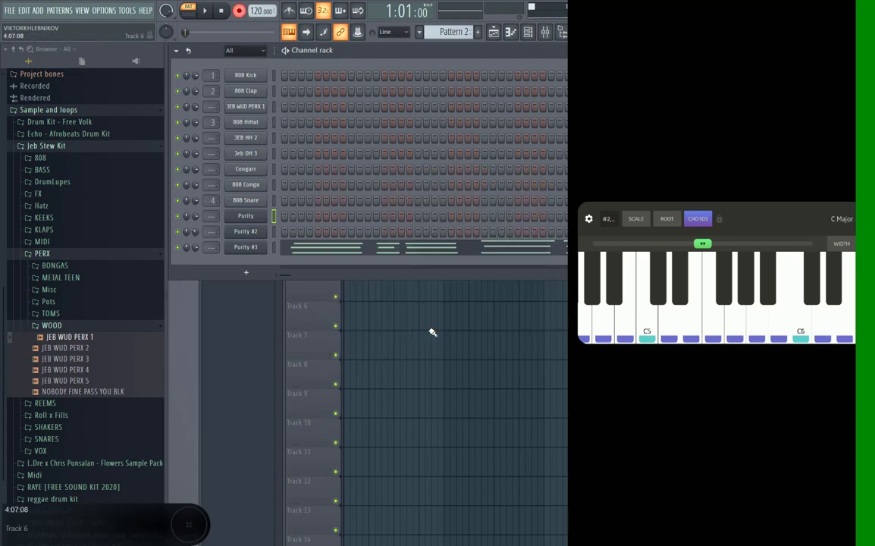
pyautogui.press('space')
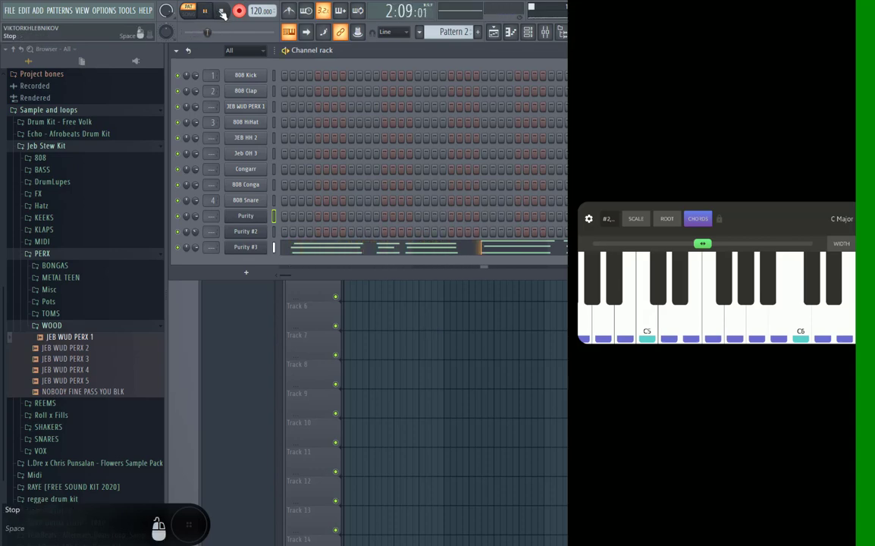
pyautogui.press('space')
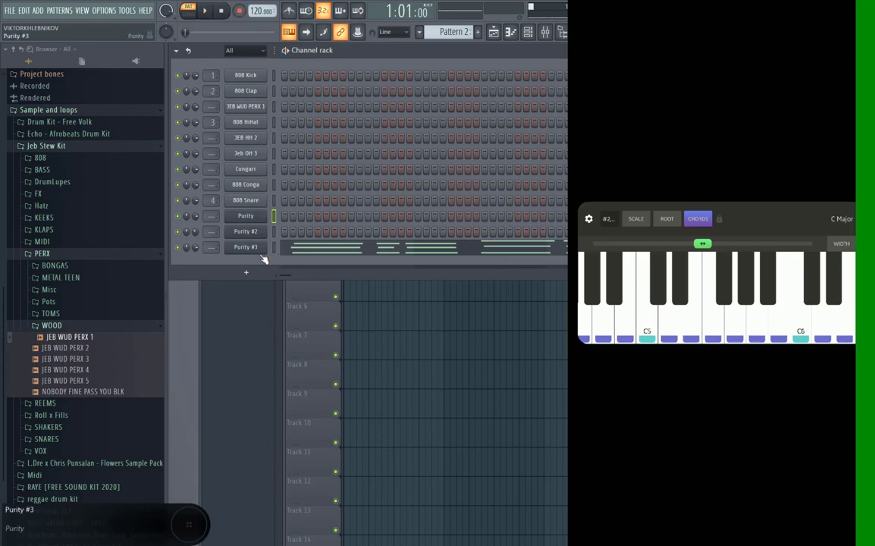
# Mute the Purity #3 channel and play Pattern 2 briefly to check the muting.
pyautogui.click(177, 247)
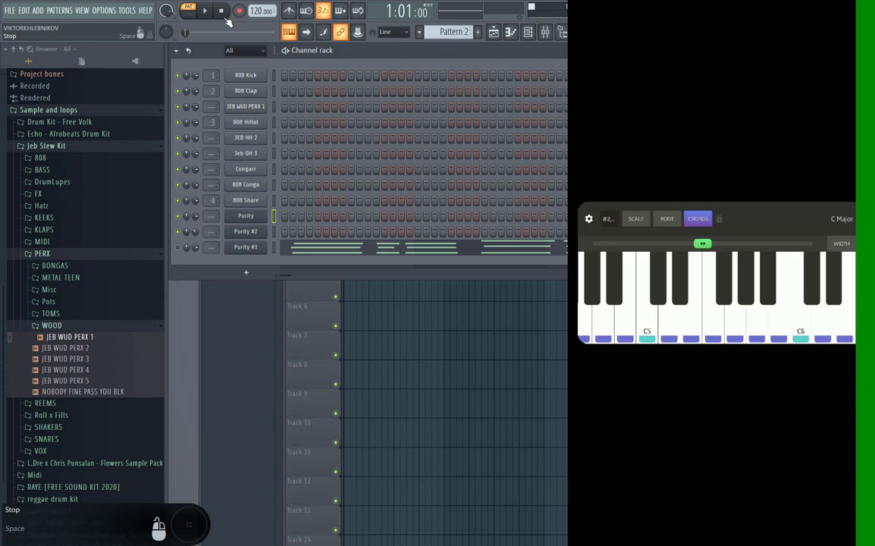
pyautogui.press('space')
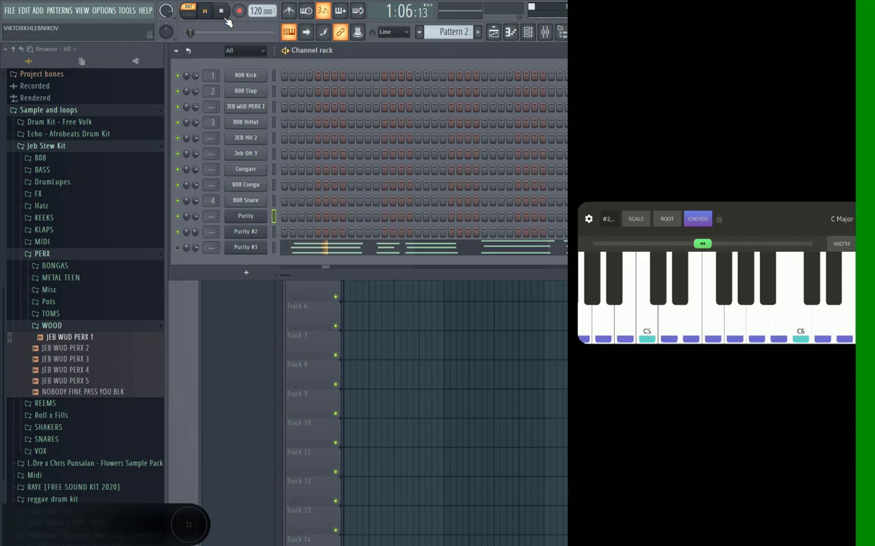
pyautogui.press('space')
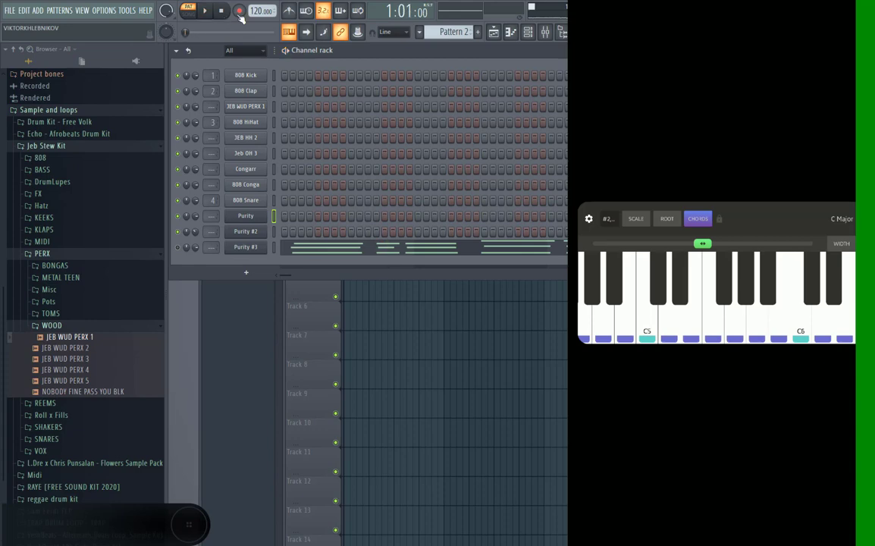
pyautogui.click(239, 13)
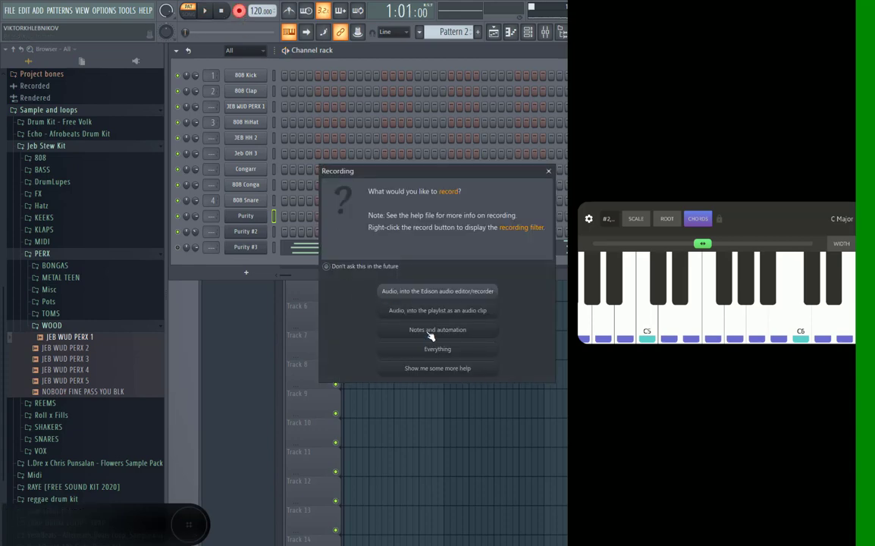
pyautogui.click(430, 331)
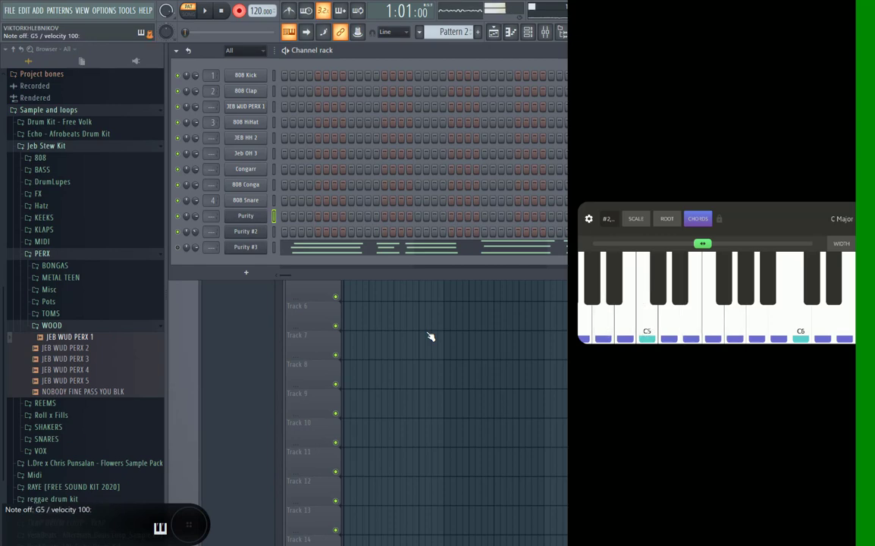
pyautogui.press('space')
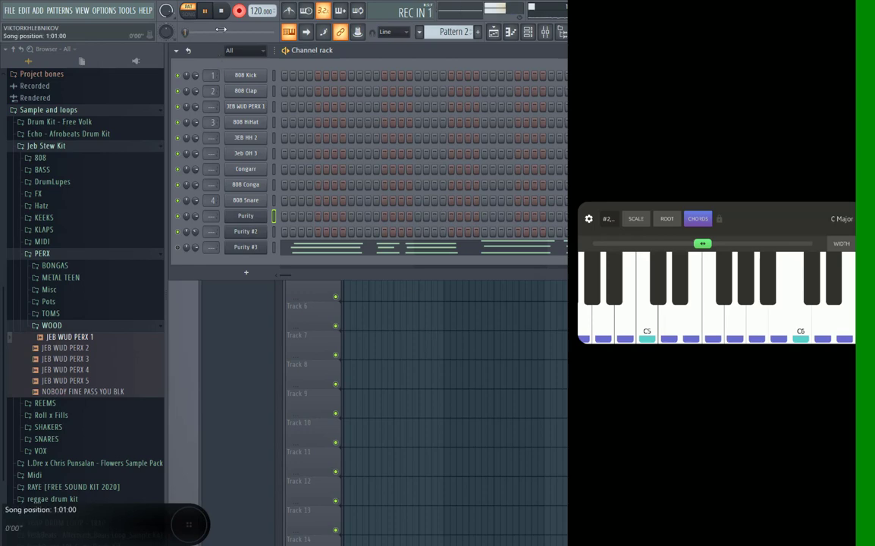
pyautogui.click(221, 11)
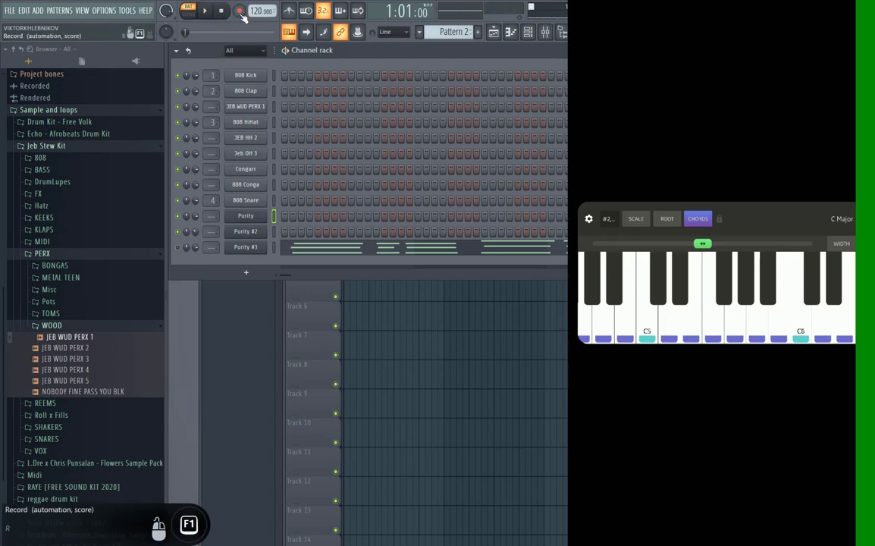
# Record notes and automation played on the phone's keyboard into the Purity channel of Pattern 2, then stop recording.
pyautogui.click(239, 10)
pyautogui.click(406, 333)
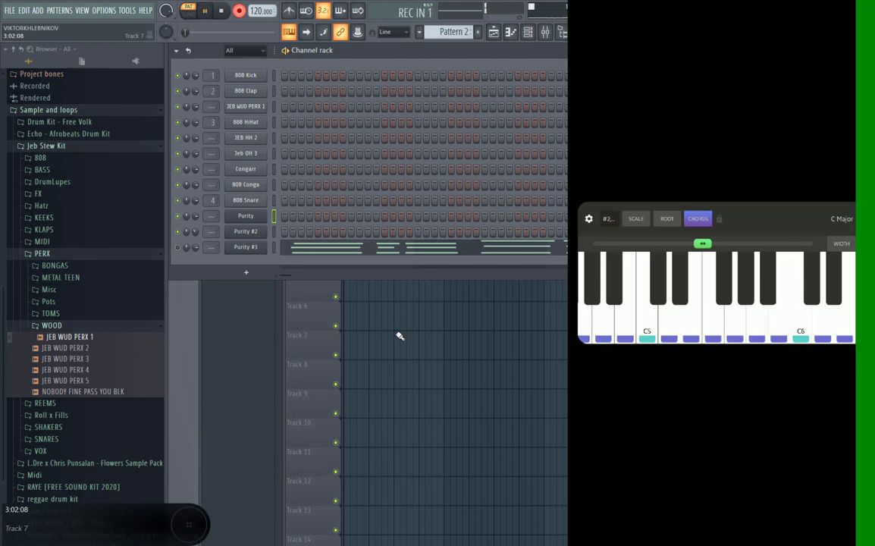
pyautogui.press('b')
pyautogui.press('b')
pyautogui.press('b')
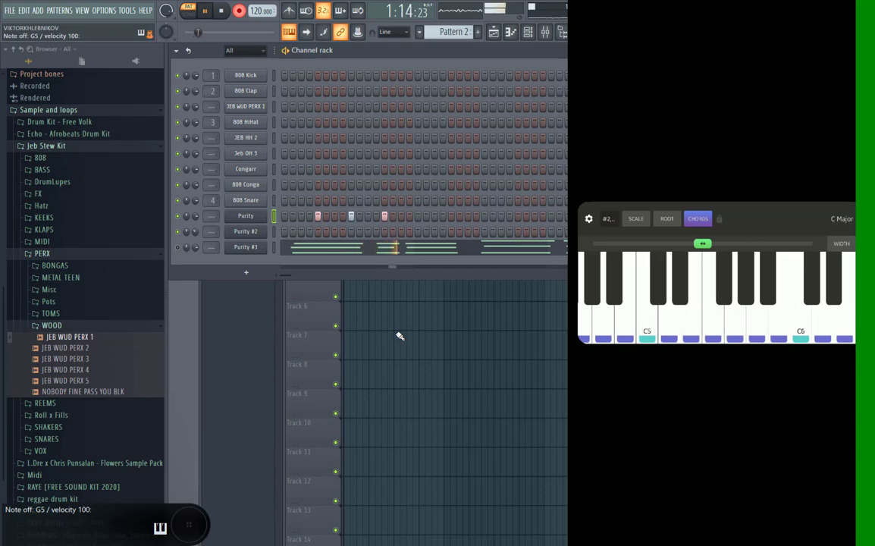
pyautogui.press('b')
pyautogui.press('b')
pyautogui.press('q')
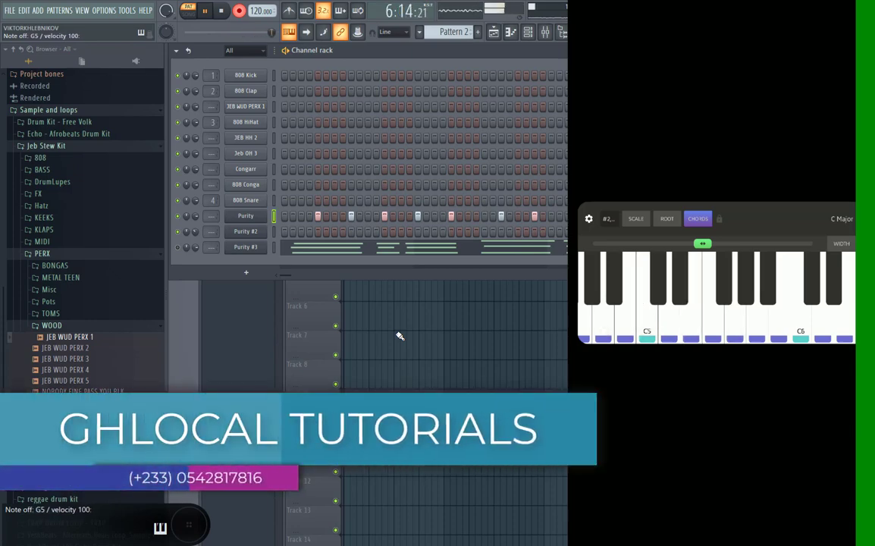
pyautogui.press('space')
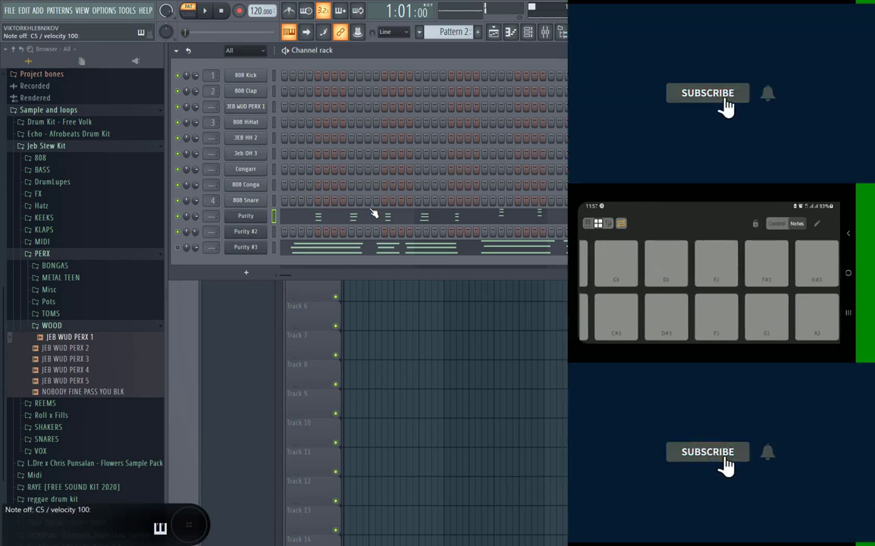
# Add an FPC drum machine as a new channel in the channel rack.
pyautogui.click(246, 74)
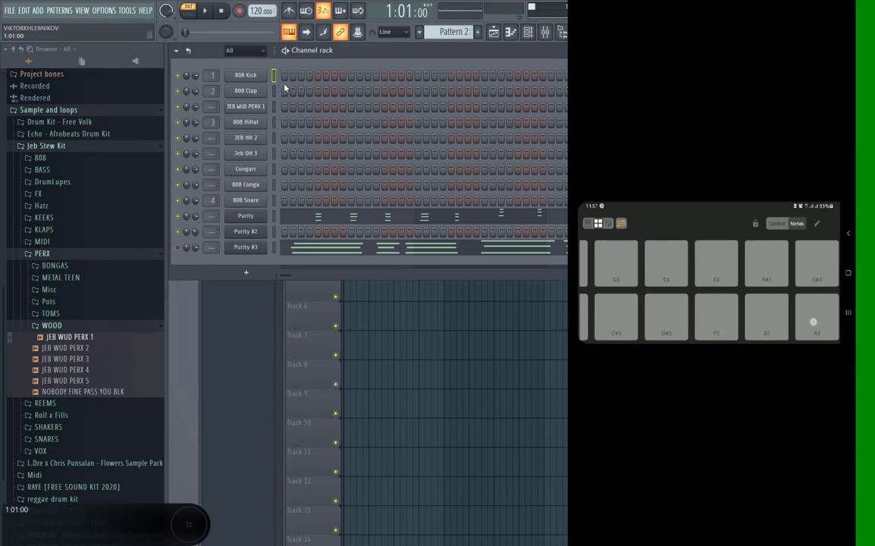
pyautogui.click(245, 272)
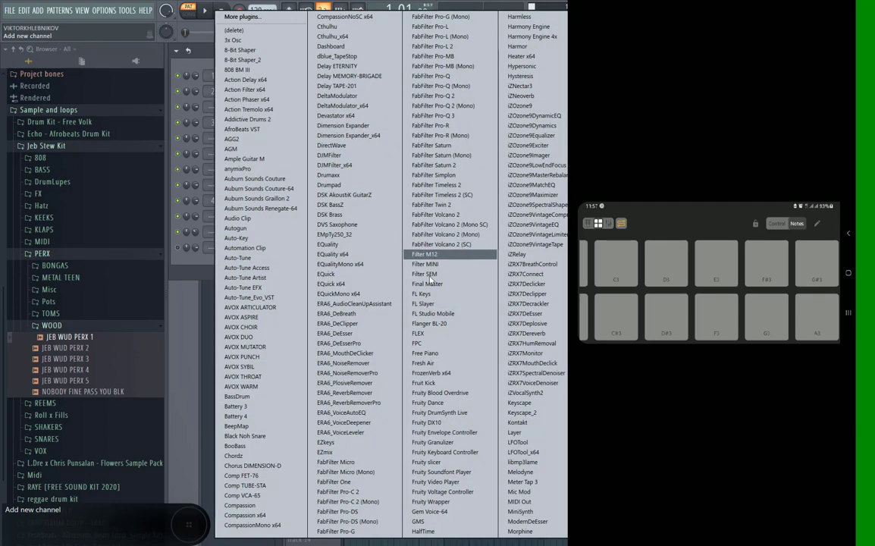
pyautogui.click(424, 343)
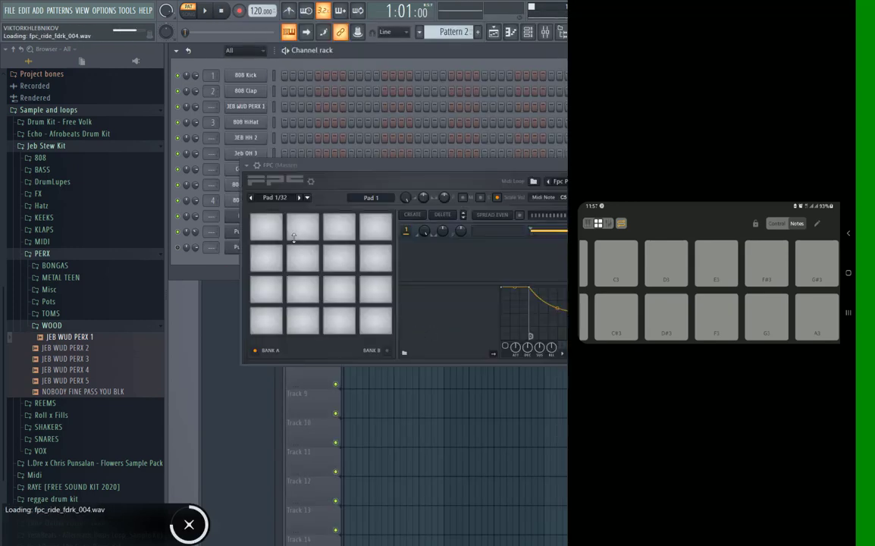
# Use Learn to map the FPC Crash pad to MIDI note C5 from the phone's drum pads.
pyautogui.click(270, 231)
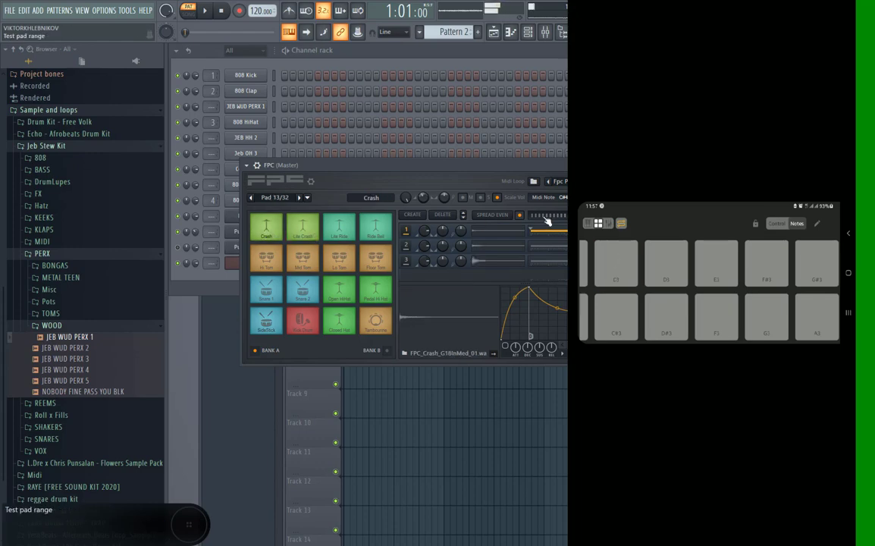
pyautogui.click(565, 198)
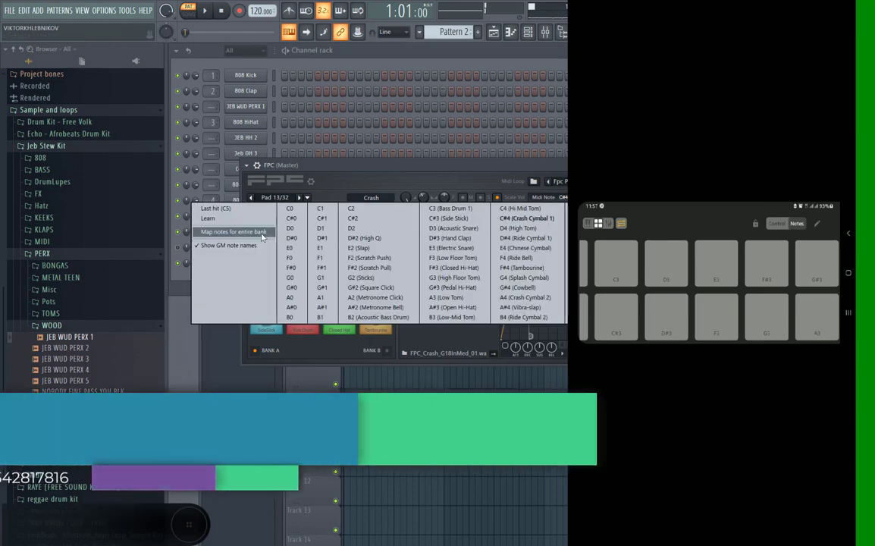
pyautogui.click(246, 221)
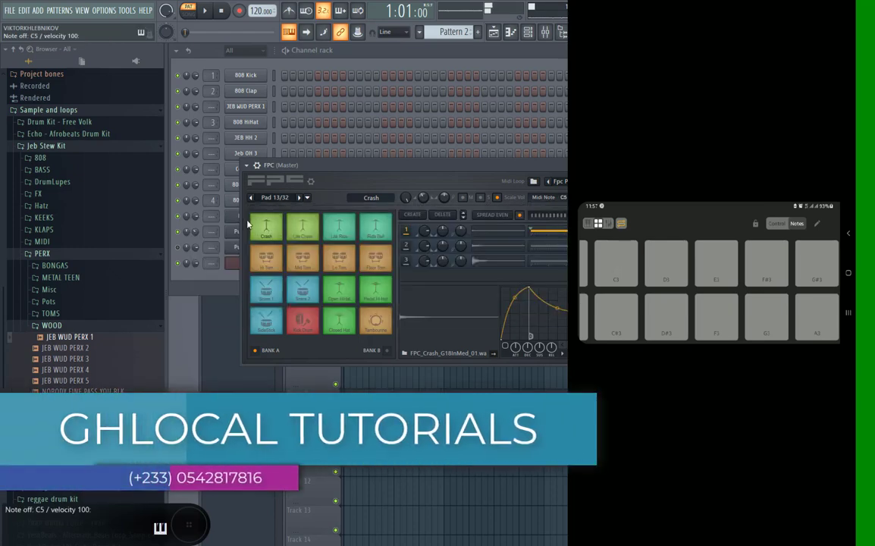
# Use Learn to map the FPC Lite Crash pad to MIDI note D5 from the phone's drum pads.
pyautogui.click(305, 229)
pyautogui.click(563, 197)
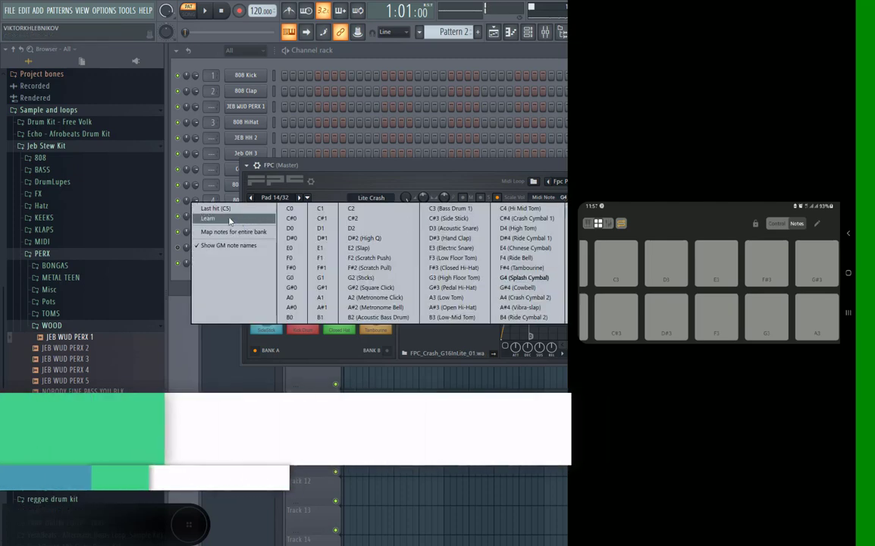
pyautogui.click(218, 220)
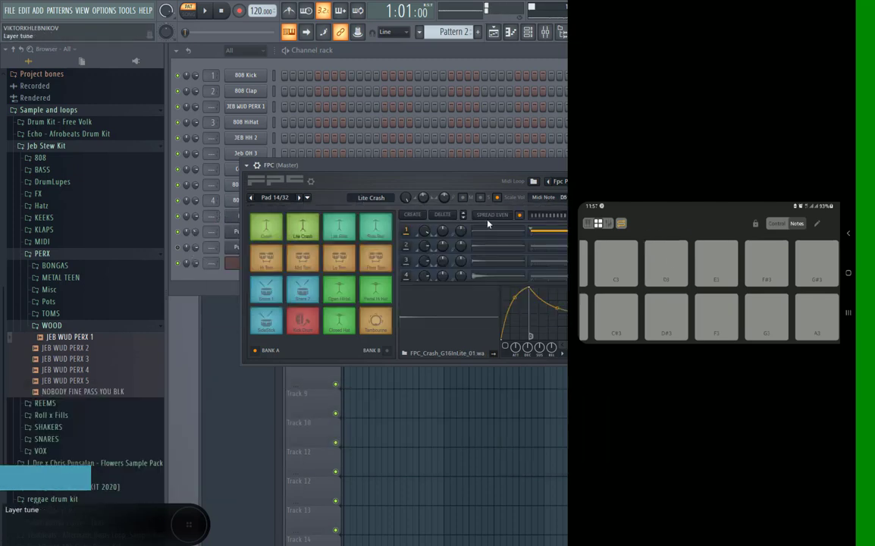
pyautogui.click(563, 197)
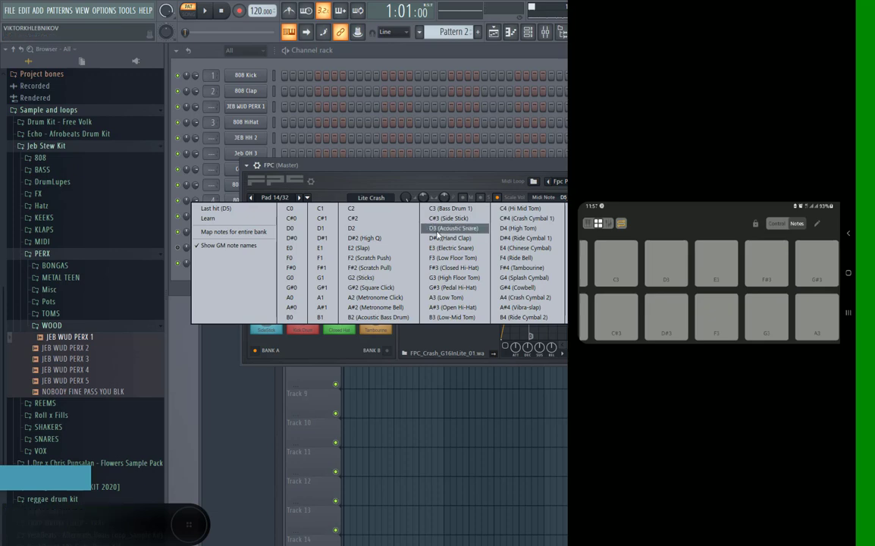
pyautogui.click(364, 179)
# Audition the ride, hi-hat and tom pads of the FPC to choose the next one to map.
pyautogui.click(342, 229)
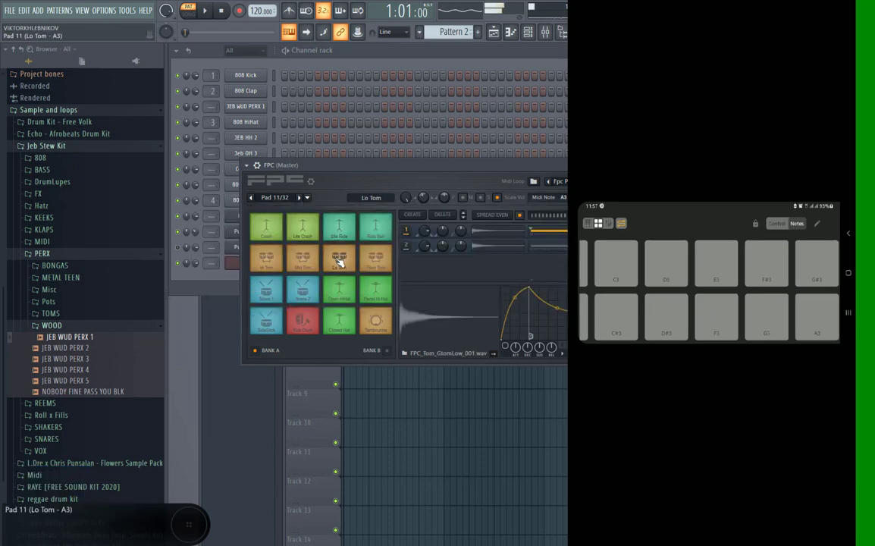
pyautogui.click(338, 291)
pyautogui.click(342, 260)
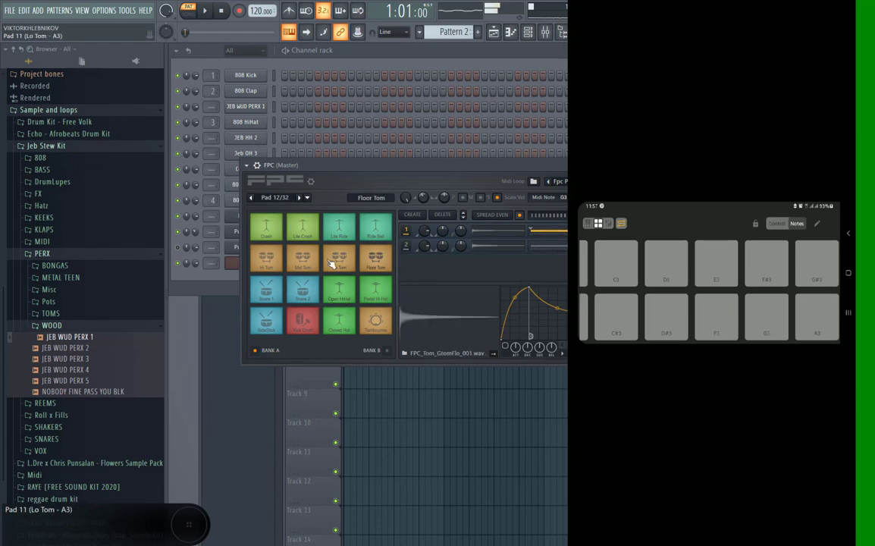
pyautogui.click(302, 258)
pyautogui.click(267, 258)
# Use Learn to map the FPC Mid Tom pad to MIDI note E5 from the phone, then close the FPC window.
pyautogui.click(303, 257)
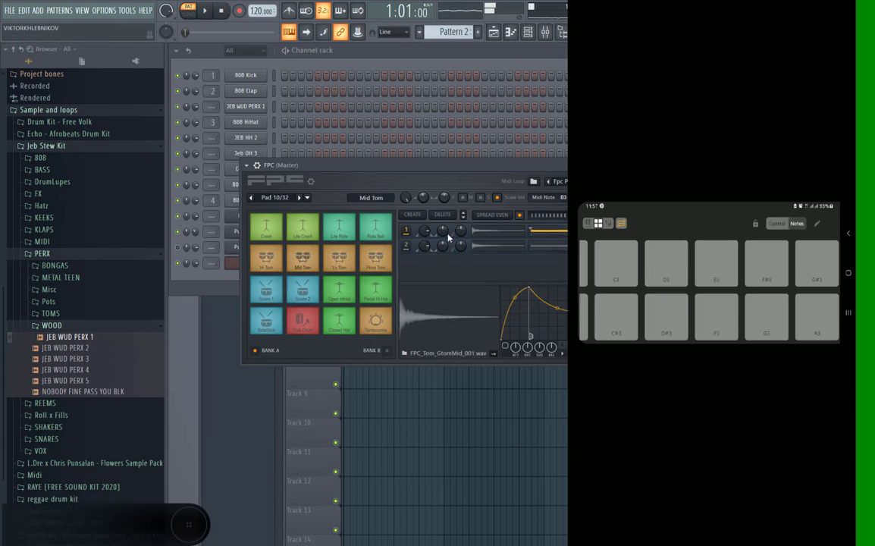
pyautogui.click(560, 197)
pyautogui.click(207, 218)
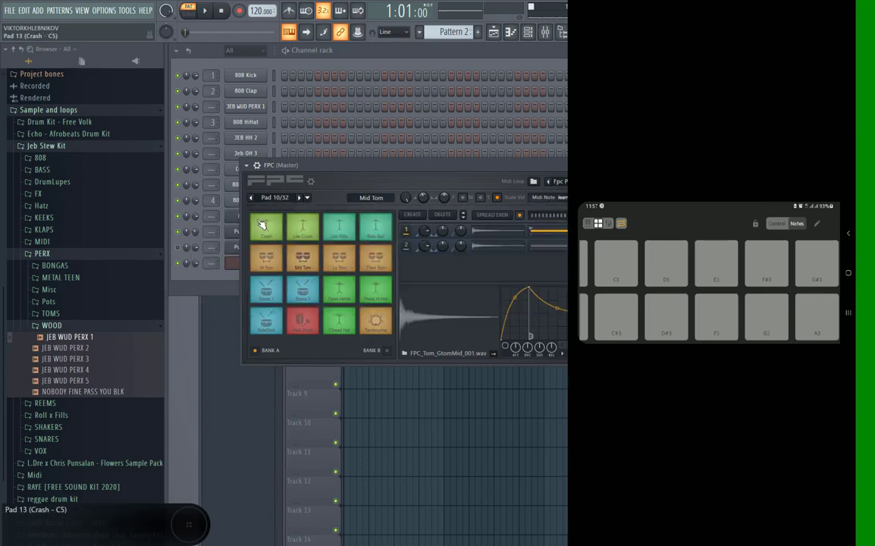
pyautogui.click(262, 224)
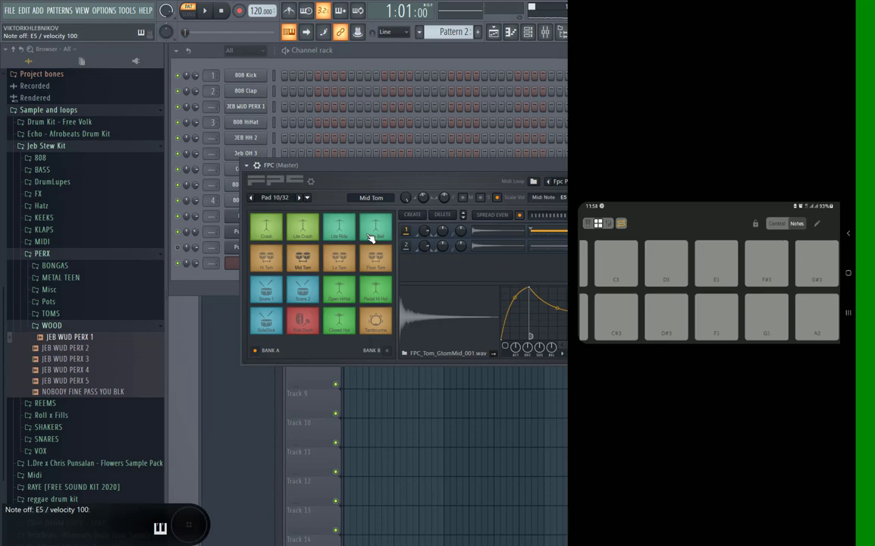
pyautogui.press('Escape')
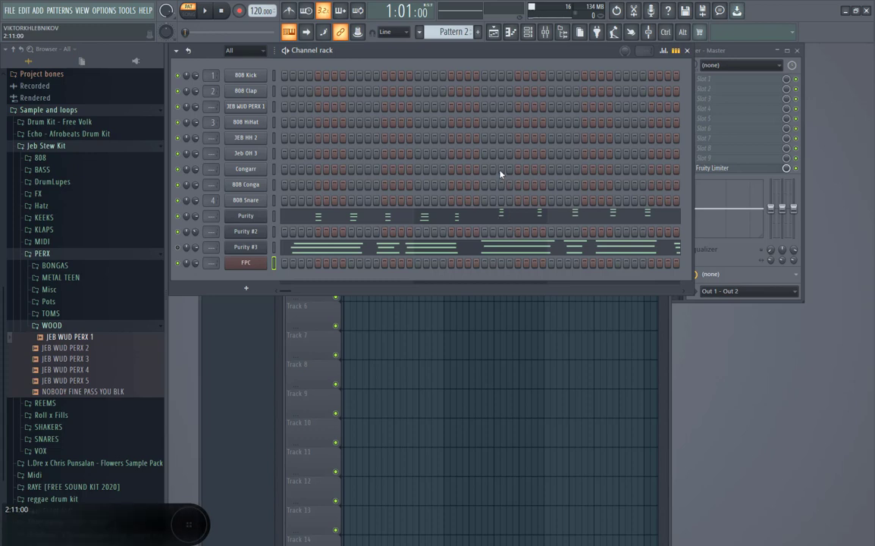
pyautogui.press('super')
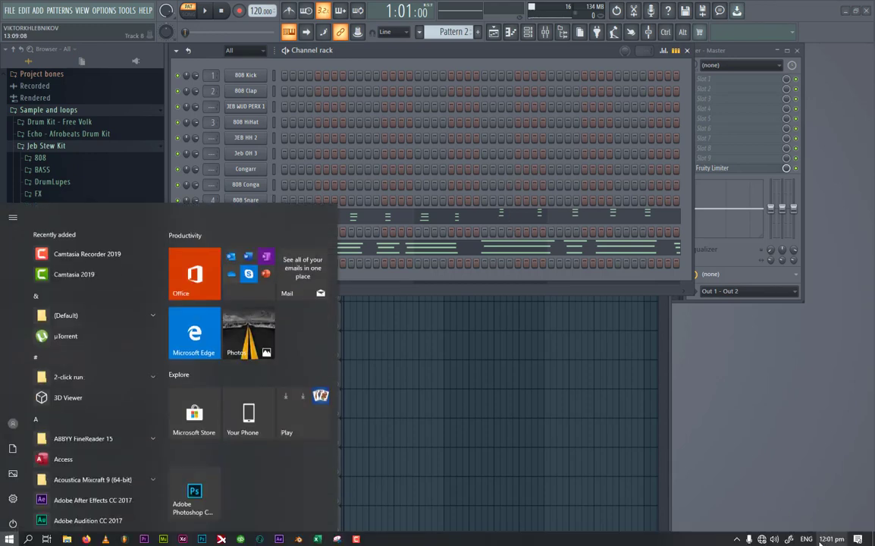